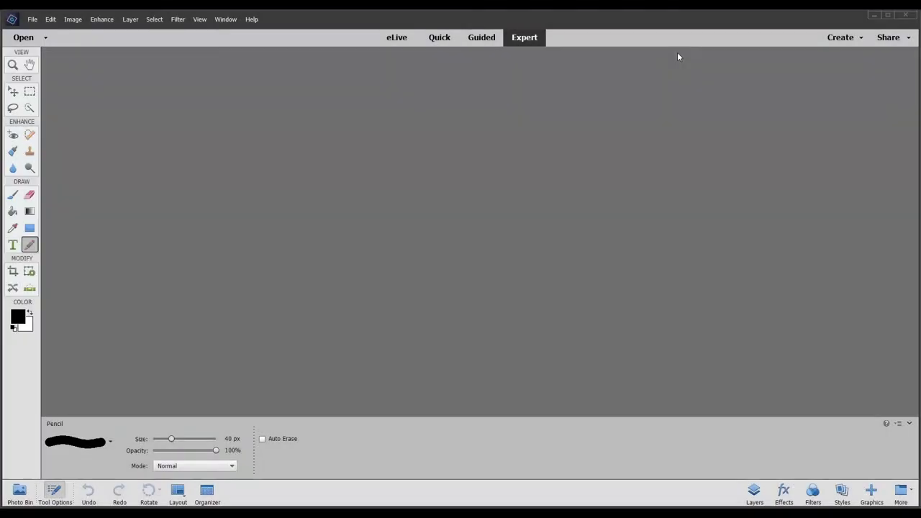
Step: Open all five photos from the Shift Demo Photos folder together
{"action": "key", "text": "s"}
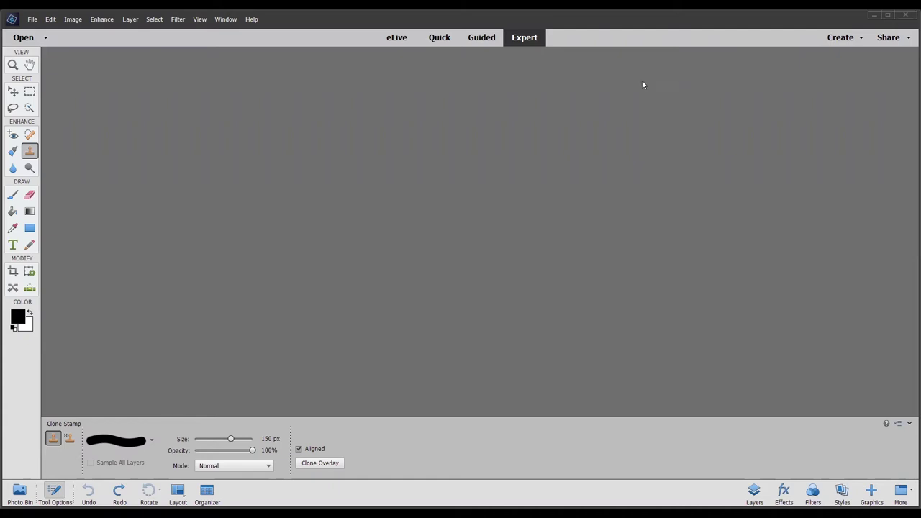
{"action": "left_click", "coordinate": [32, 20]}
{"action": "left_click", "coordinate": [48, 42]}
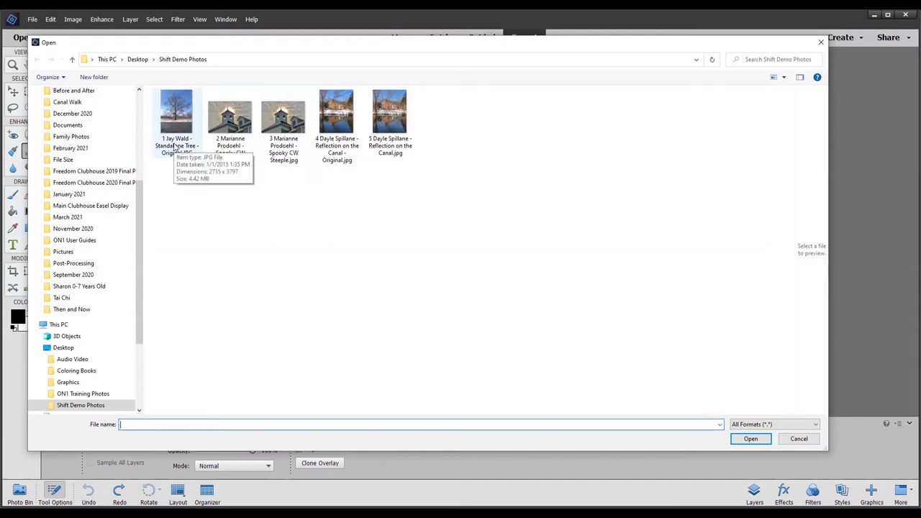
{"action": "left_click", "coordinate": [174, 146]}
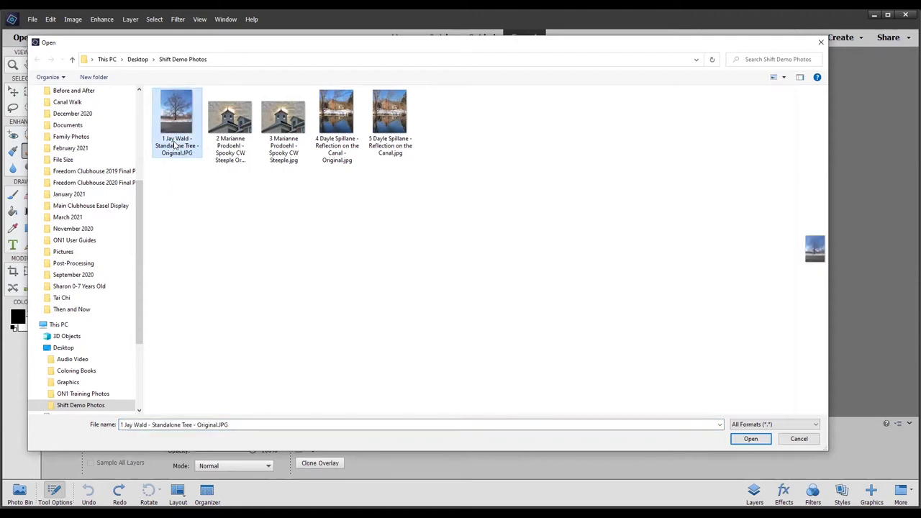
{"action": "left_click", "coordinate": [392, 146], "text": "shift"}
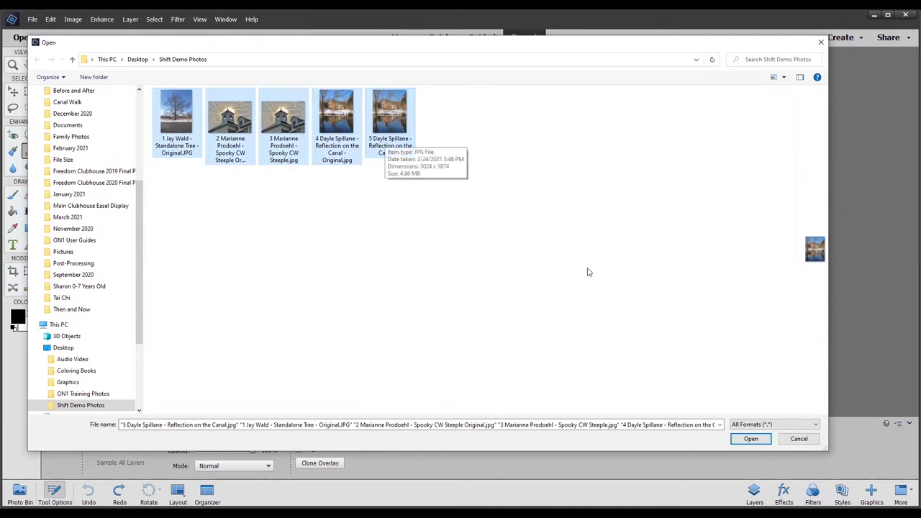
{"action": "left_click", "coordinate": [754, 441]}
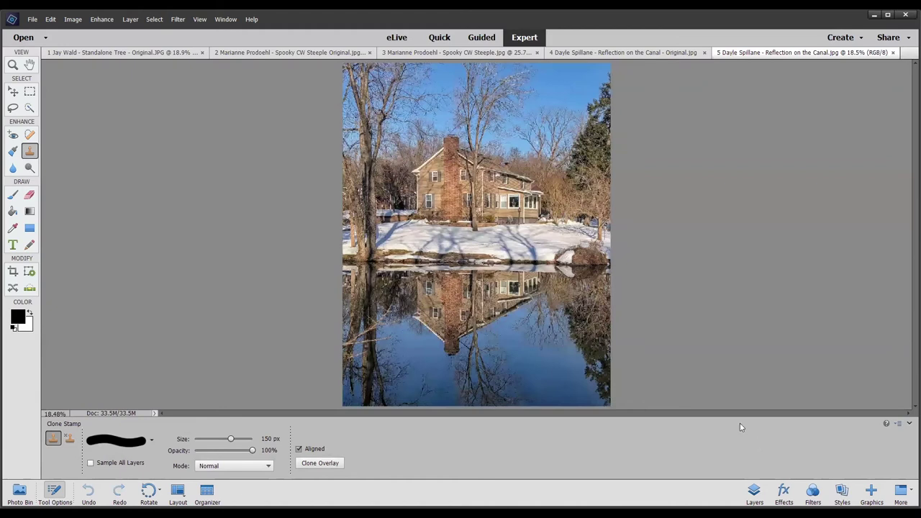
Step: Go through the open photos and bring the original Standalone Tree photo to the front
{"action": "left_click", "coordinate": [632, 52]}
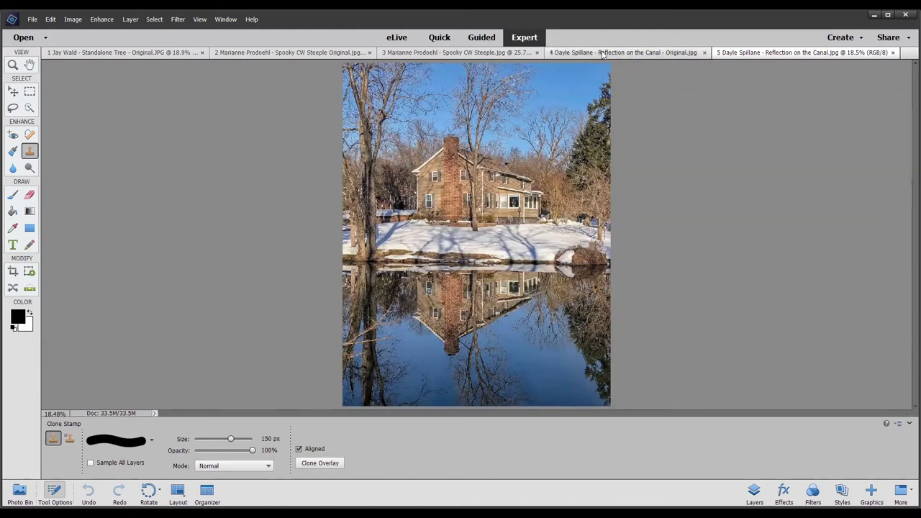
{"action": "left_click", "coordinate": [501, 55]}
{"action": "left_click", "coordinate": [216, 52]}
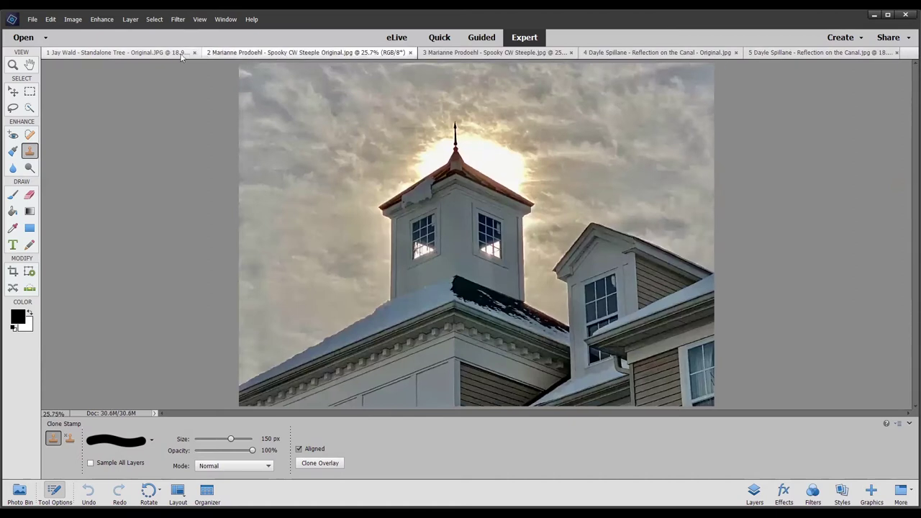
{"action": "left_click", "coordinate": [173, 53]}
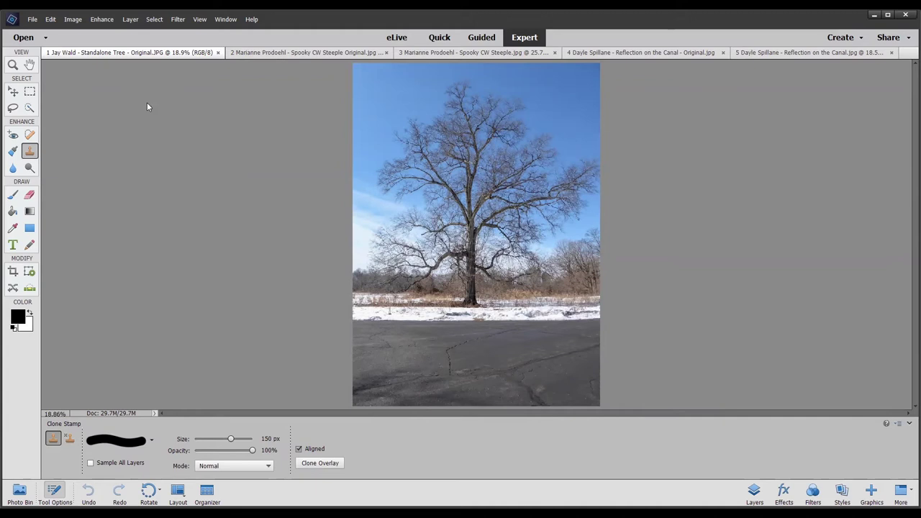
Step: Extend the tree photo's canvas beyond its left edge with the Crop tool, adding a narrow blank strip along the full height
{"action": "left_click", "coordinate": [13, 274]}
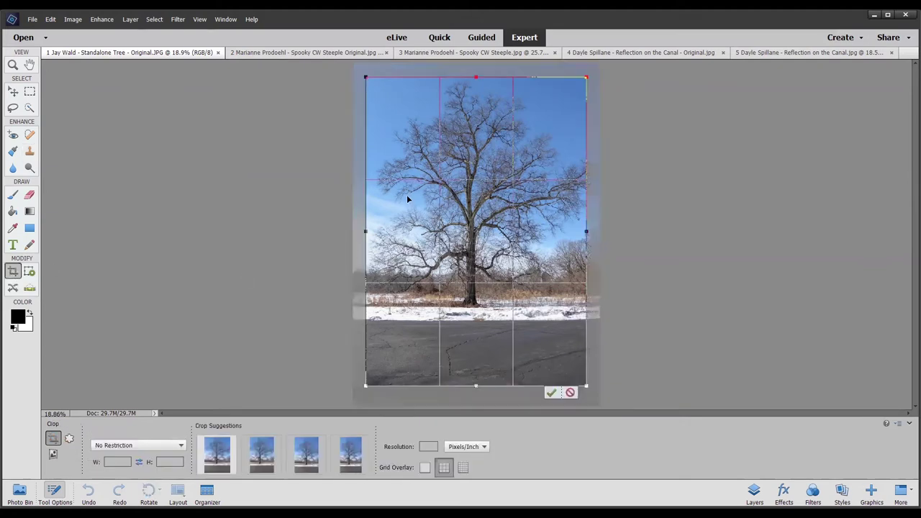
{"action": "left_click_drag", "start_coordinate": [415, 212], "coordinate": [402, 198]}
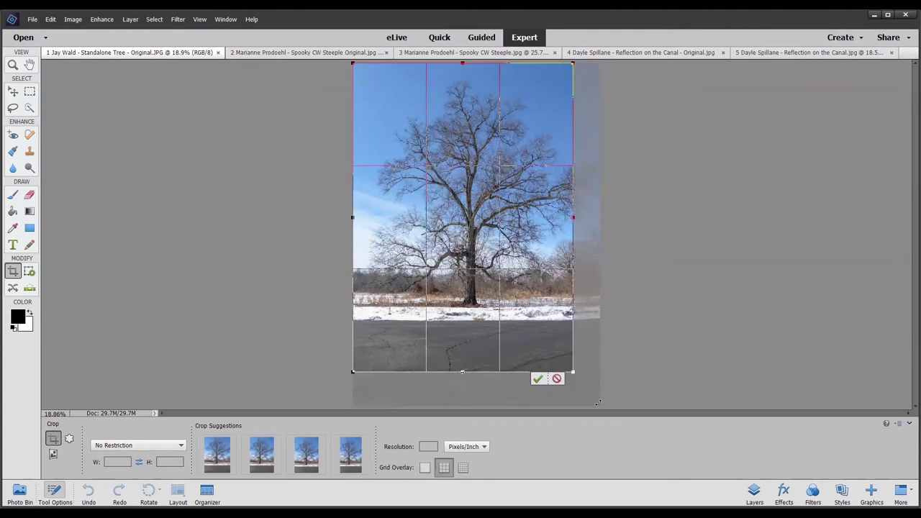
{"action": "left_click_drag", "start_coordinate": [571, 371], "coordinate": [600, 405]}
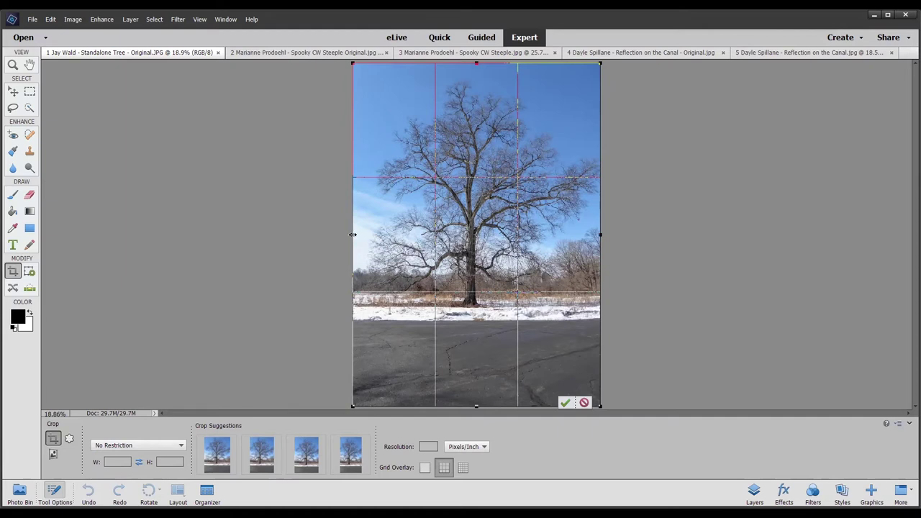
{"action": "left_click_drag", "start_coordinate": [352, 235], "coordinate": [334, 234]}
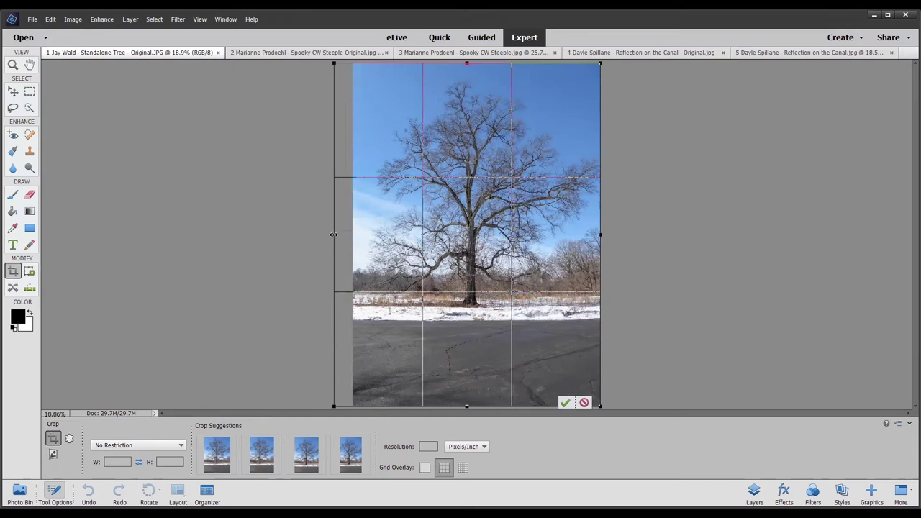
{"action": "left_click", "coordinate": [566, 403]}
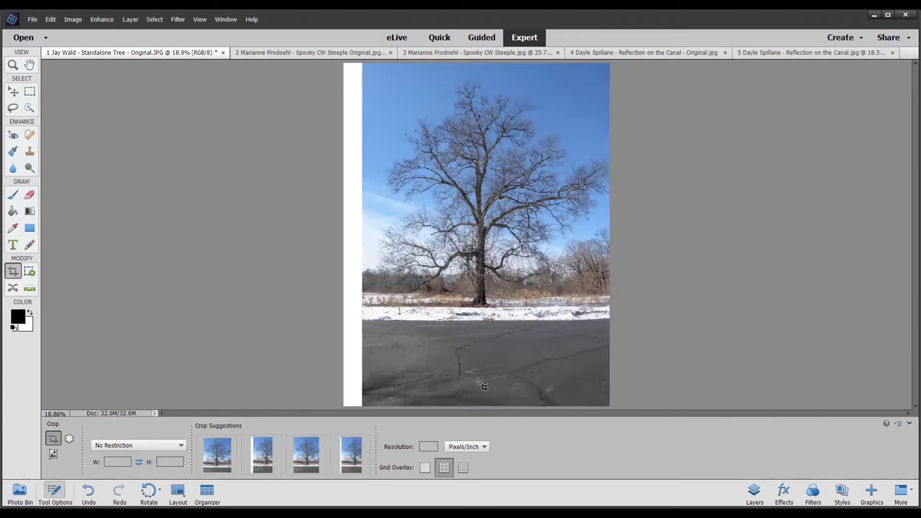
Step: Fill the blank strip beside the tree photo with one straight 250 px Spot Healing Brush stroke from top to bottom
{"action": "left_click", "coordinate": [29, 135]}
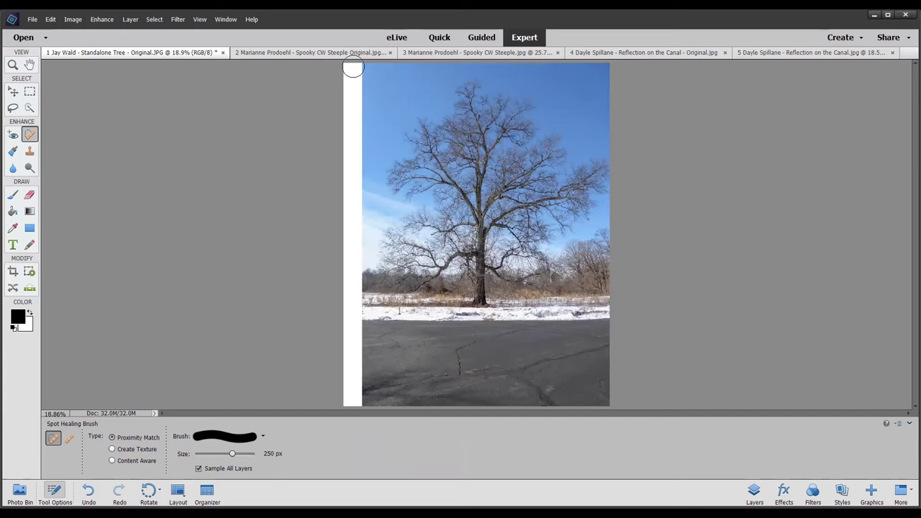
{"action": "mouse_move", "coordinate": [353, 67]}
{"action": "left_mouse_down"}
{"action": "mouse_move", "coordinate": [349, 148]}
{"action": "mouse_move", "coordinate": [348, 140]}
{"action": "left_mouse_up"}
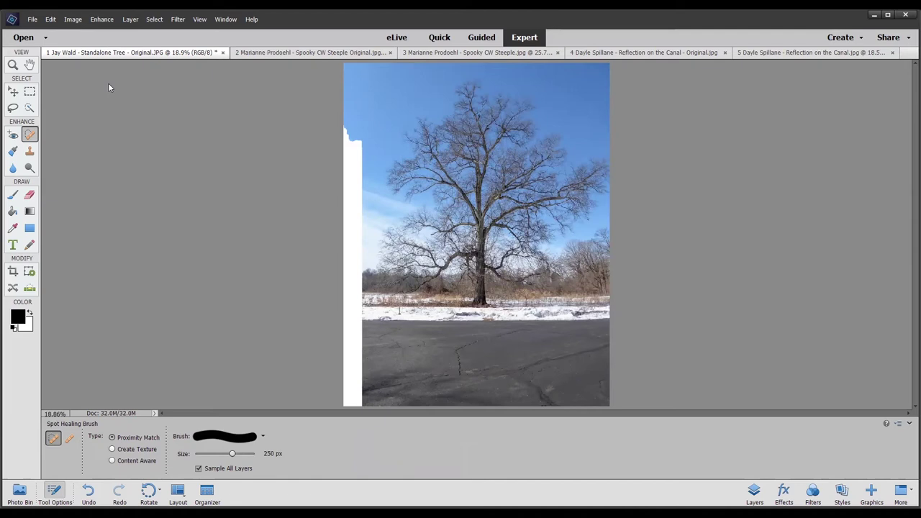
{"action": "key", "text": "ctrl+z"}
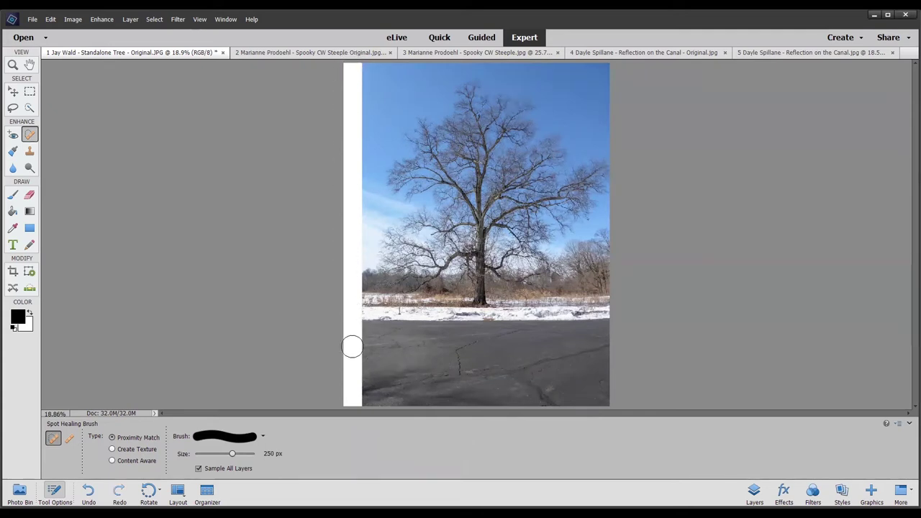
{"action": "left_click", "coordinate": [352, 404], "text": "shift"}
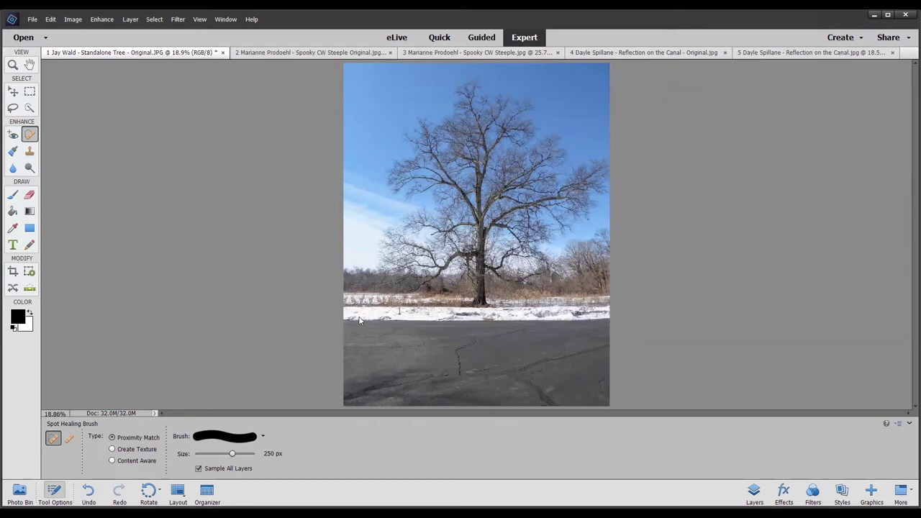
Step: Draw a straight black 40 px Pencil line across the photo's full width where the snow meets the pavement
{"action": "left_click", "coordinate": [29, 246]}
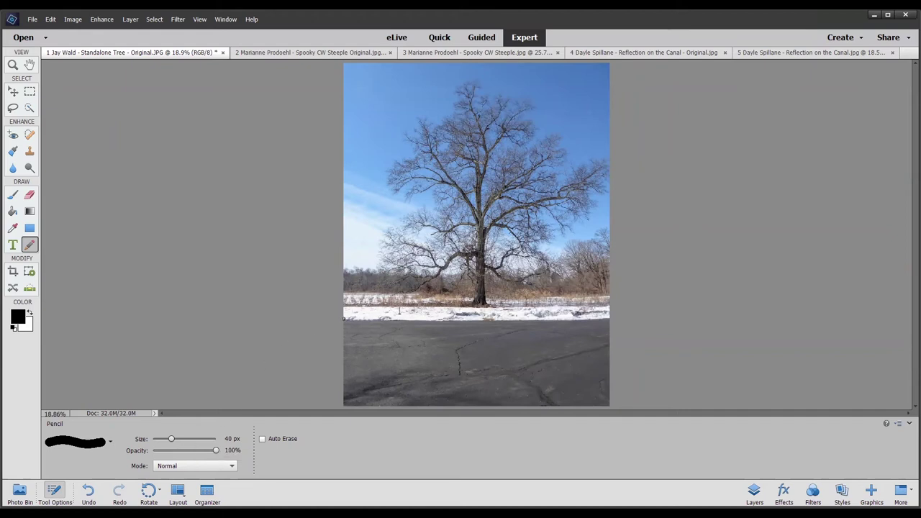
{"action": "left_click", "coordinate": [344, 320]}
{"action": "left_click", "coordinate": [607, 319], "text": "shift"}
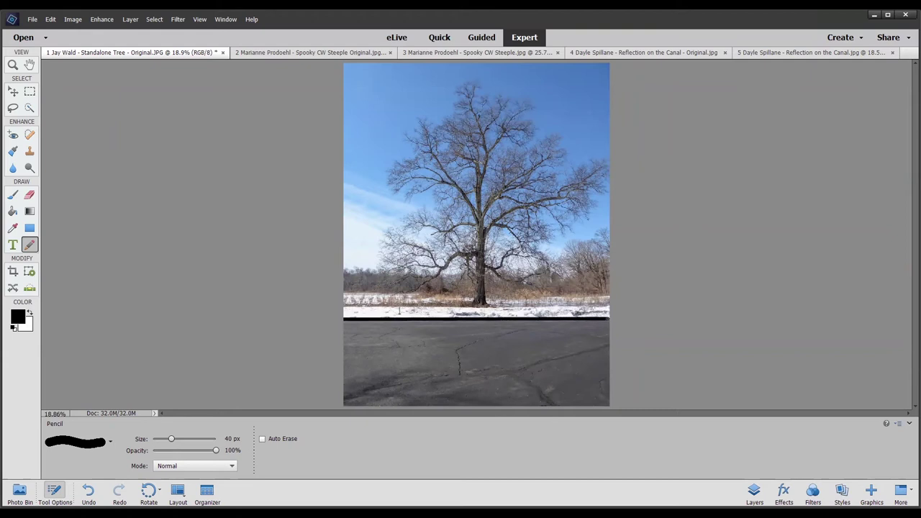
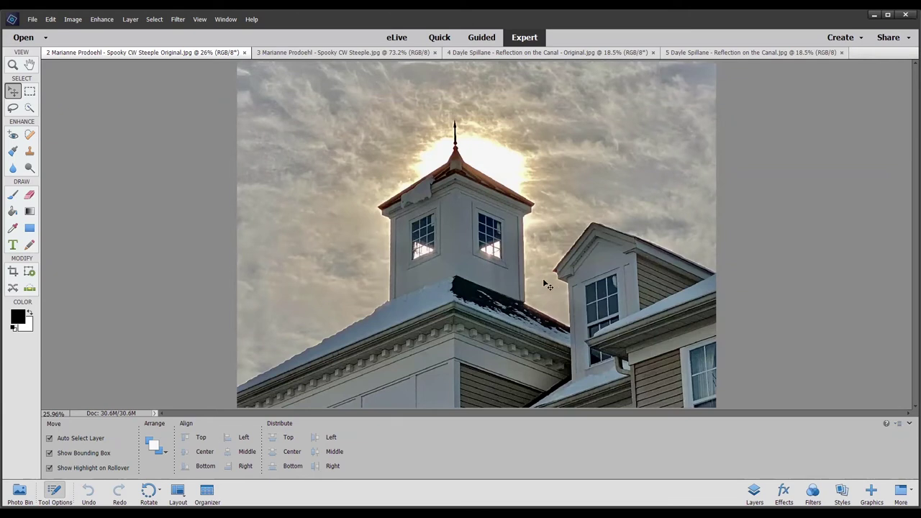
Step: Clone nearby sky over the fringe on the left slope of the dormer roof, using a 30 px Clone Stamp
{"action": "scroll", "coordinate": [548, 284], "scroll_direction": "up", "scroll_amount": 1}
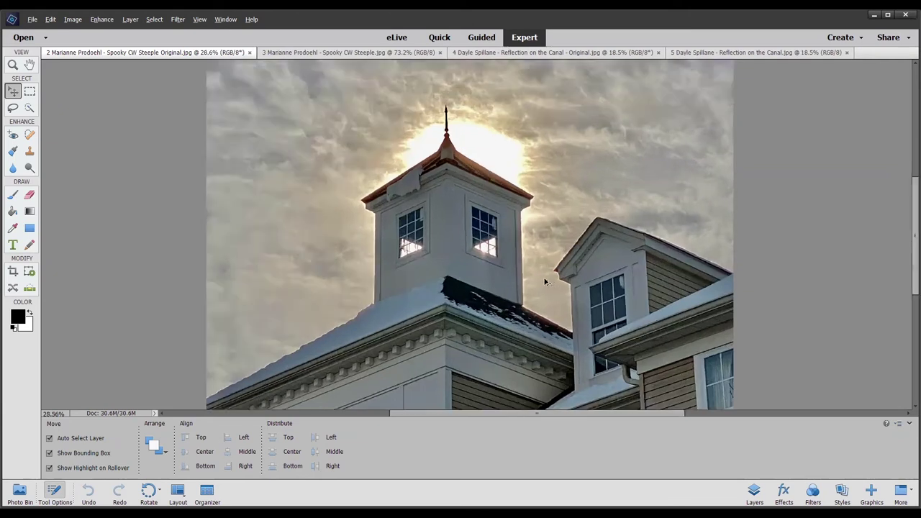
{"action": "scroll", "coordinate": [550, 283], "scroll_direction": "up", "scroll_amount": 2}
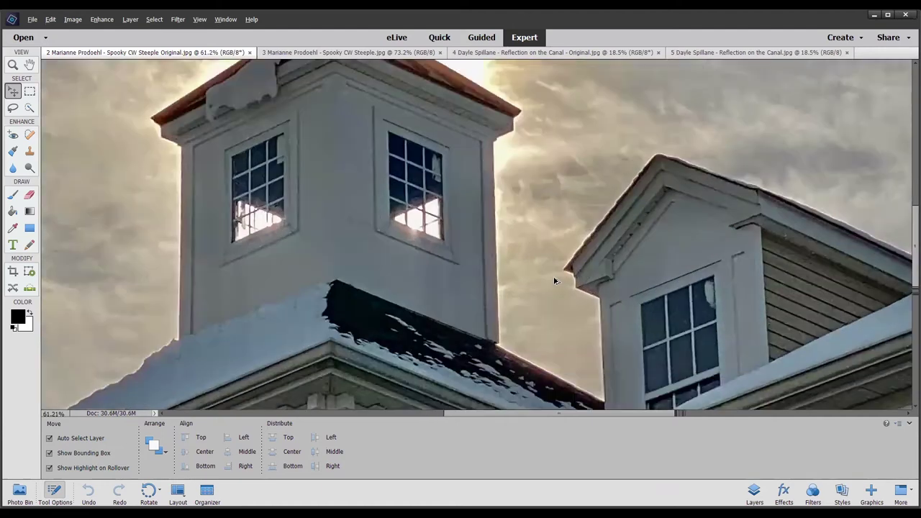
{"action": "scroll", "coordinate": [554, 281], "scroll_direction": "up", "scroll_amount": 1}
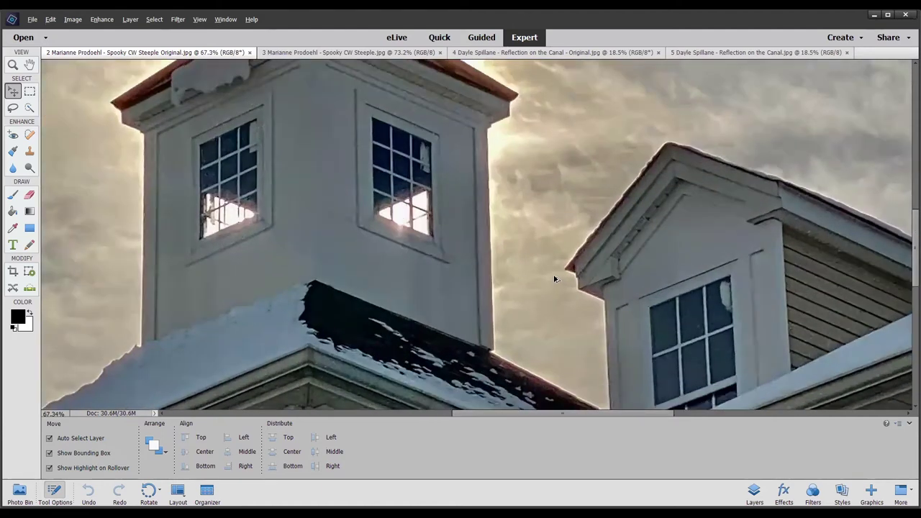
{"action": "scroll", "coordinate": [555, 279], "scroll_direction": "up", "scroll_amount": 1}
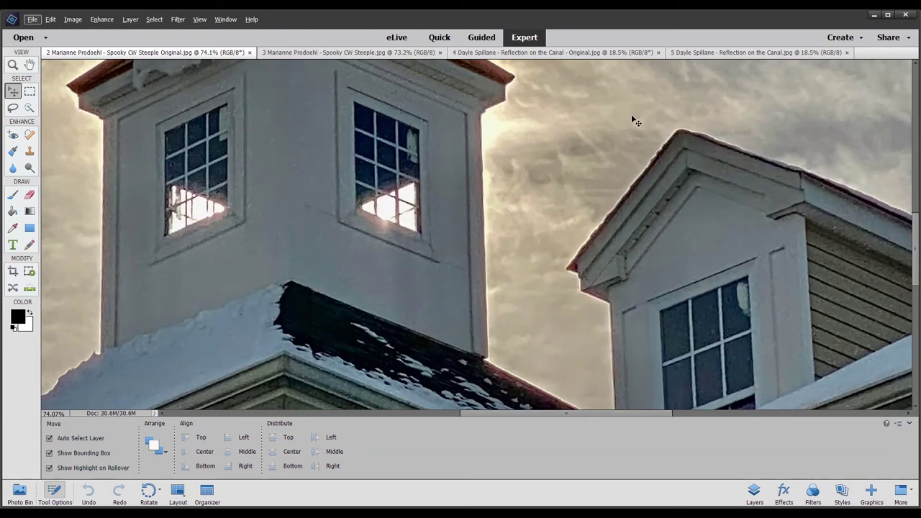
{"action": "left_click", "coordinate": [30, 151]}
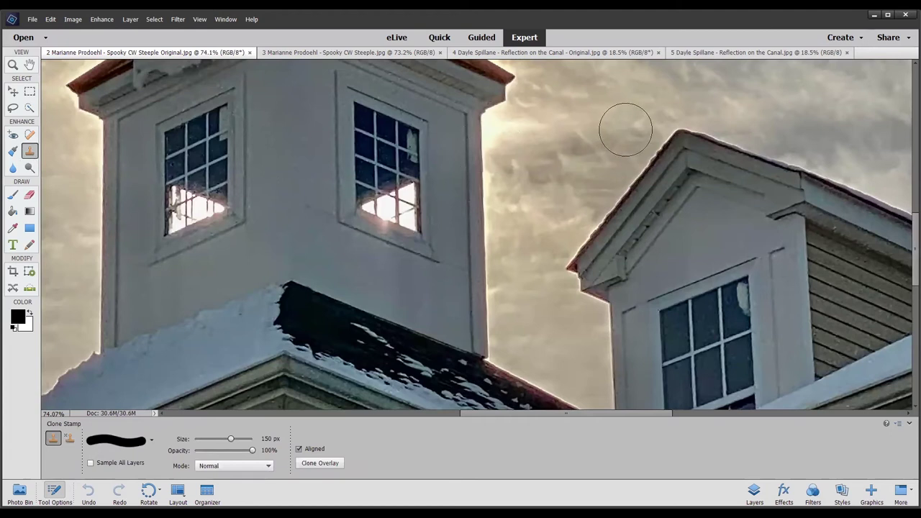
{"action": "key", "text": "bracketleft"}
{"action": "key", "text": "bracketleft"}
{"action": "key", "text": "bracketleft"}
{"action": "key", "text": "bracketleft"}
{"action": "key", "text": "bracketleft"}
{"action": "key", "text": "bracketleft"}
{"action": "key", "text": "bracketleft"}
{"action": "key", "text": "bracketleft"}
{"action": "key", "text": "bracketleft"}
{"action": "key", "text": "bracketleft"}
{"action": "key", "text": "bracketleft"}
{"action": "key", "text": "bracketleft"}
{"action": "key", "text": "bracketleft"}
{"action": "left_click", "coordinate": [661, 123], "text": "alt"}
{"action": "left_click", "coordinate": [671, 128]}
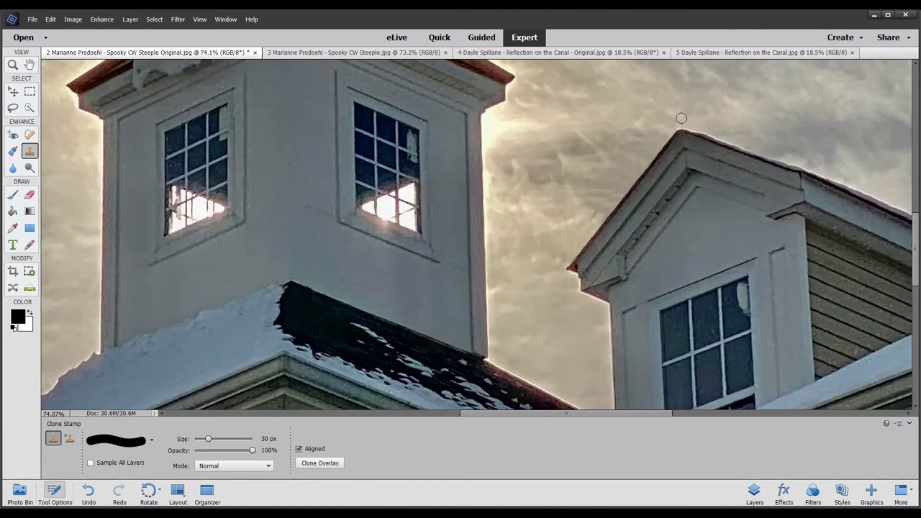
Step: Try to clone sky sampled above the dormer's peak in a straight stroke along the right slope of its roof
{"action": "key", "text": "alt"}
{"action": "left_click", "coordinate": [680, 118], "text": "alt"}
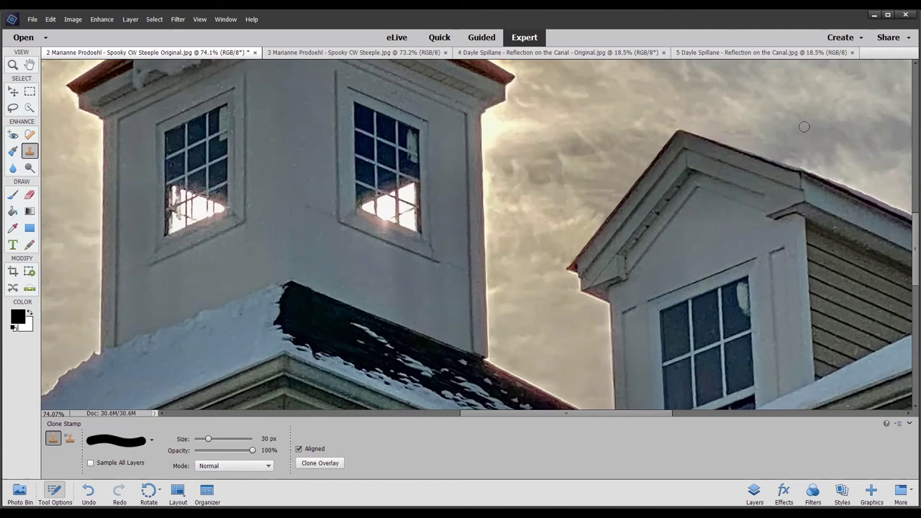
{"action": "left_click", "coordinate": [791, 164]}
{"action": "left_click", "coordinate": [906, 207], "text": "shift"}
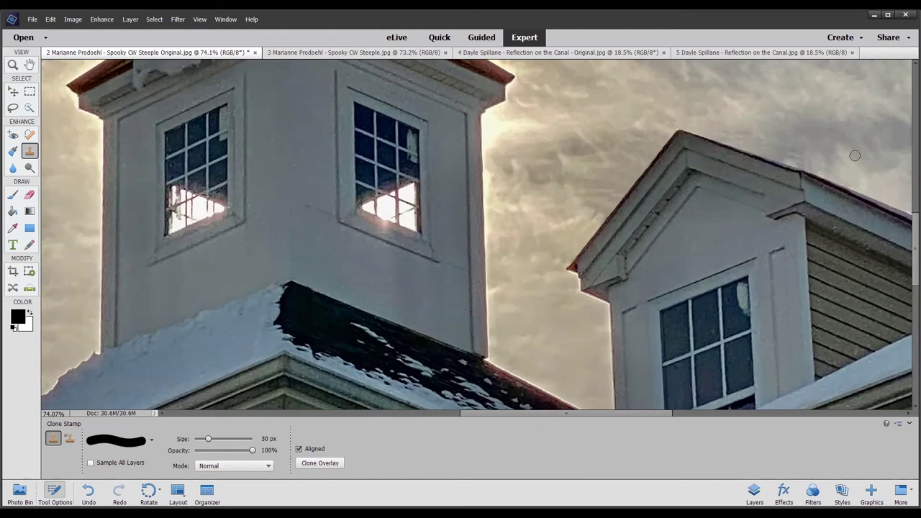
{"action": "key", "text": "ctrl+z"}
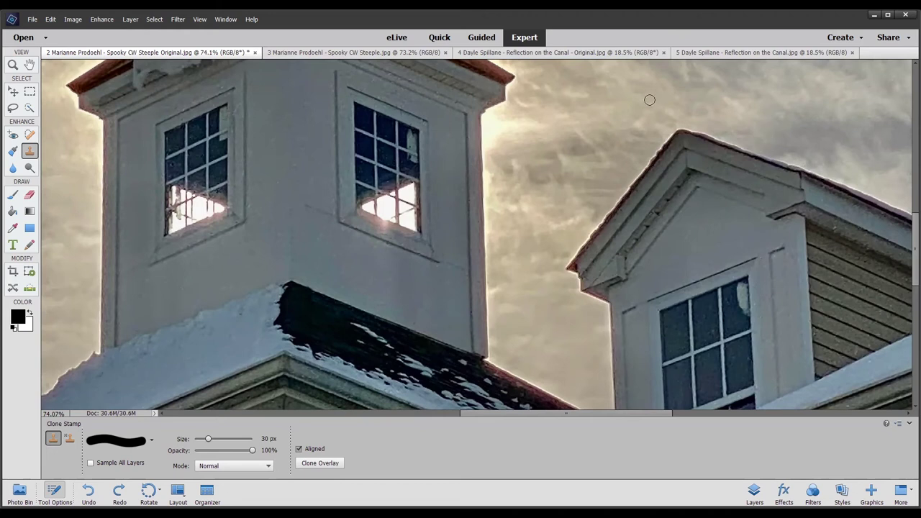
Step: Examine the roof edges in the retouched Spooky CW Steeple photo
{"action": "left_click", "coordinate": [342, 52]}
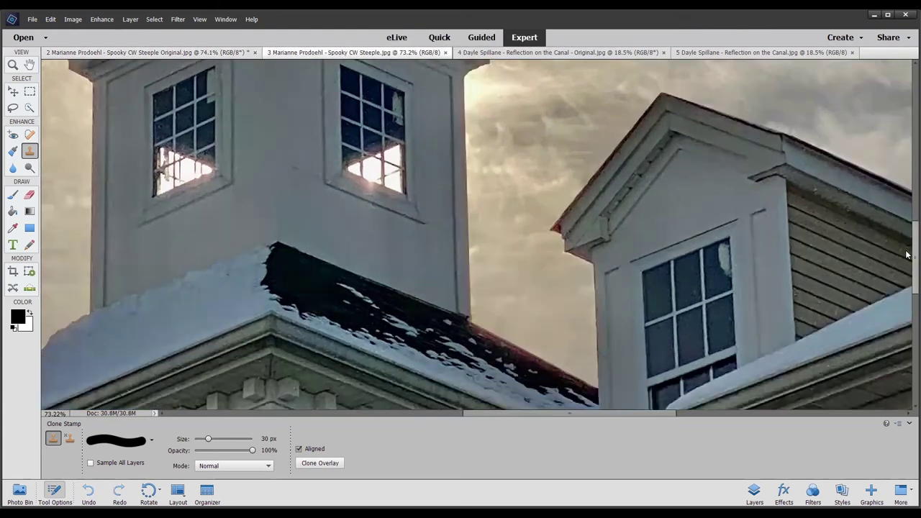
{"action": "scroll", "coordinate": [907, 254], "scroll_direction": "up", "scroll_amount": 2}
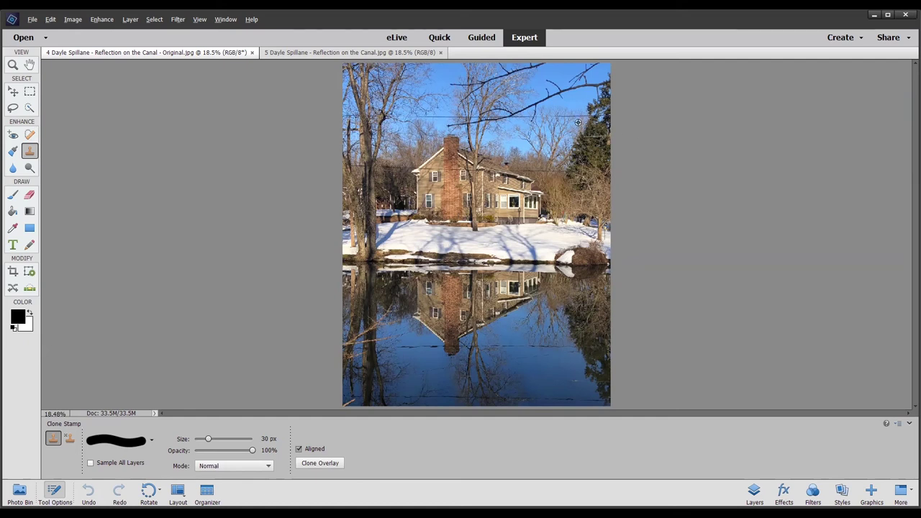
Step: Remove the upper power line between the evergreen and the hanging branch with a straight 30 px Spot Healing Brush stroke in the canal photo
{"action": "scroll", "coordinate": [608, 129], "scroll_direction": "up", "scroll_amount": 5}
{"action": "scroll", "coordinate": [577, 110], "scroll_direction": "up", "scroll_amount": 2}
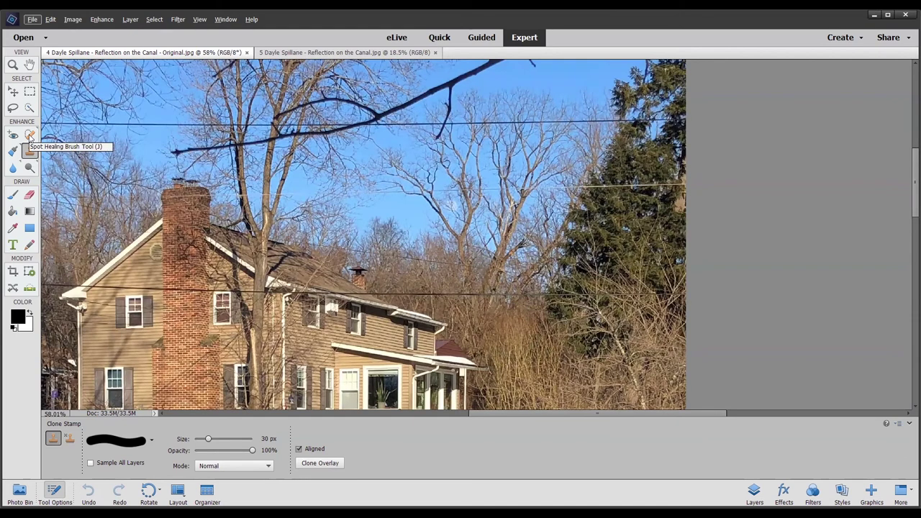
{"action": "left_click", "coordinate": [29, 135]}
{"action": "key", "text": "bracketleft"}
{"action": "key", "text": "bracketleft"}
{"action": "key", "text": "bracketleft"}
{"action": "key", "text": "bracketleft"}
{"action": "key", "text": "bracketleft"}
{"action": "key", "text": "bracketleft"}
{"action": "key", "text": "bracketleft"}
{"action": "key", "text": "bracketleft"}
{"action": "key", "text": "bracketleft"}
{"action": "key", "text": "bracketleft"}
{"action": "key", "text": "bracketleft"}
{"action": "key", "text": "bracketleft"}
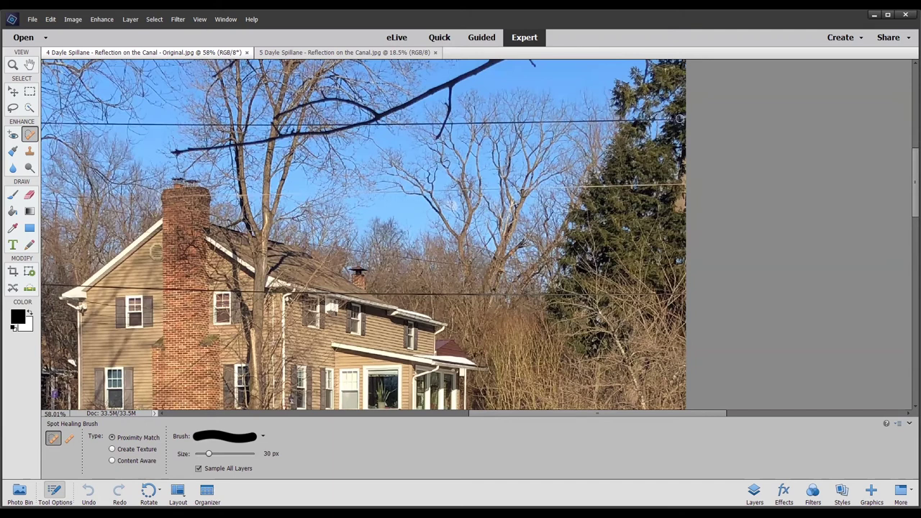
{"action": "left_click", "coordinate": [678, 119]}
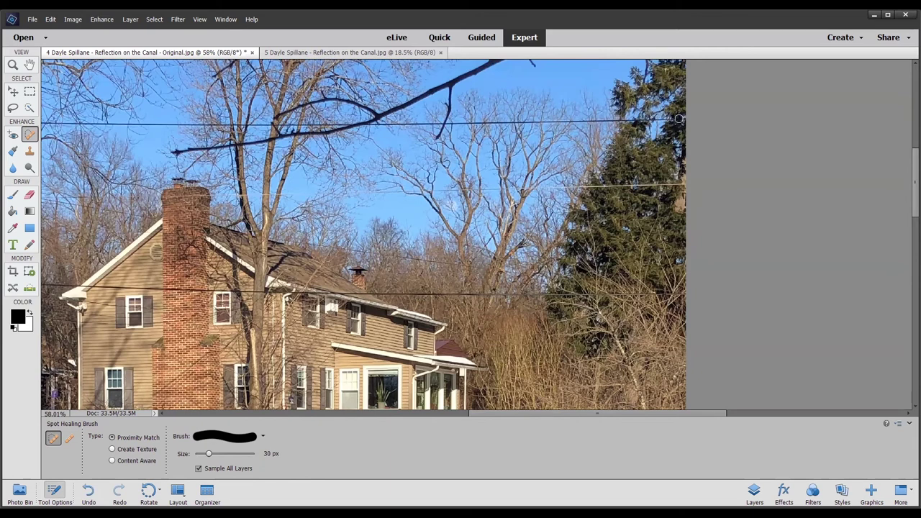
{"action": "left_click", "coordinate": [449, 124], "text": "shift"}
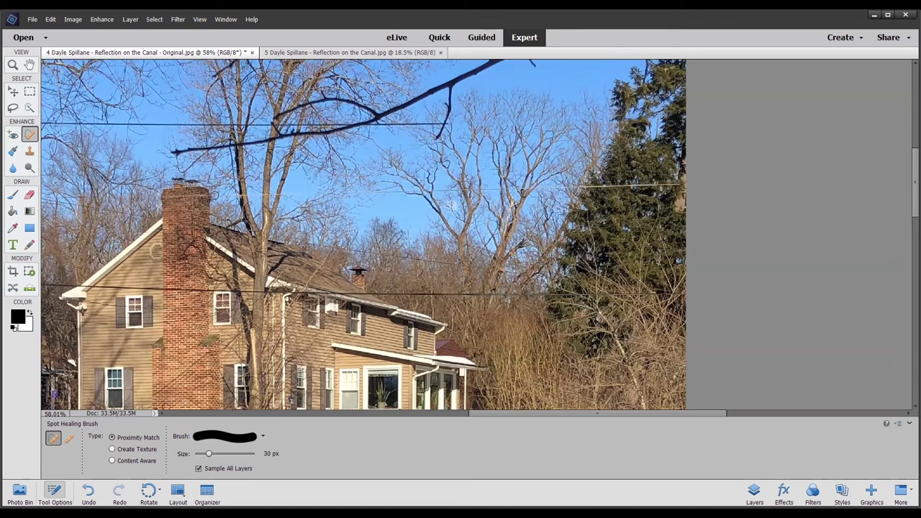
Step: Remove the power line from the chimney to the photo's right edge and the lower line right of the house with straight 30 px Spot Healing strokes
{"action": "left_click_drag", "start_coordinate": [214, 194], "coordinate": [681, 185]}
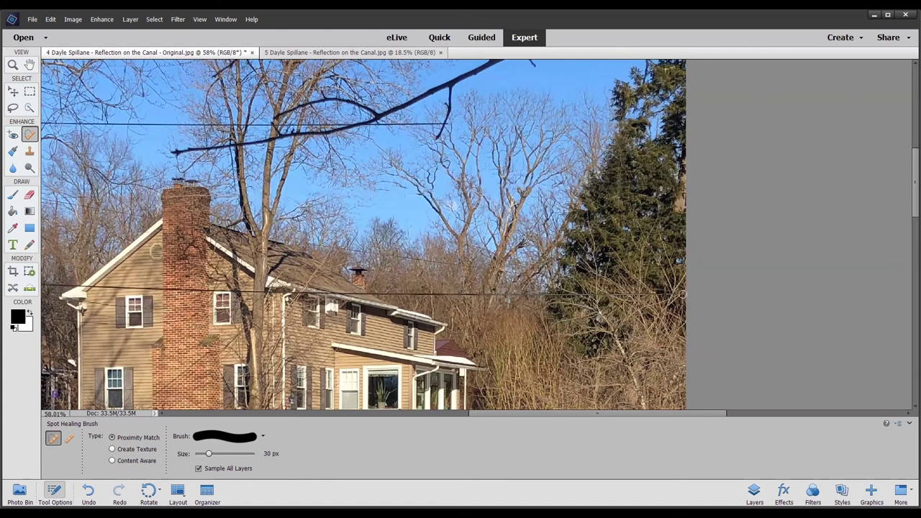
{"action": "left_click", "coordinate": [377, 293], "text": "shift"}
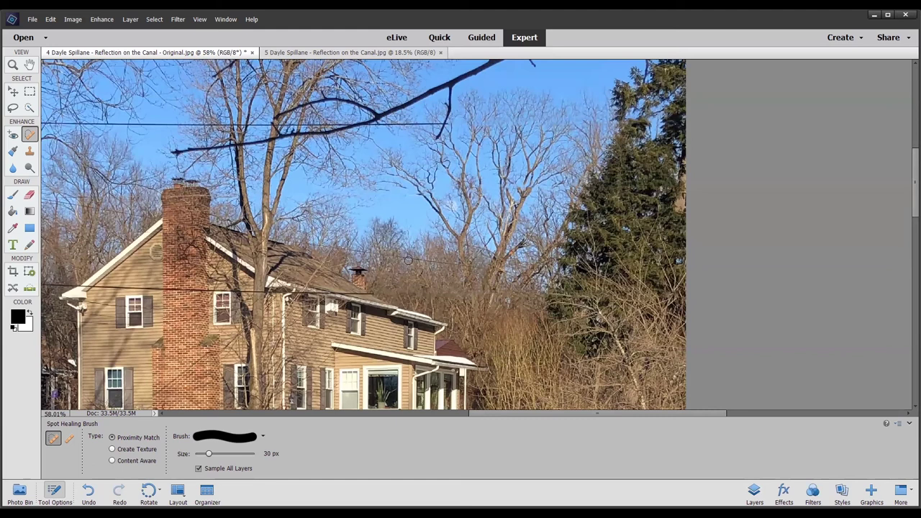
Step: Heal the reflected power line right of the chimney's reflection and the fainter slanting line below it with straight 30 px Spot Healing strokes
{"action": "scroll", "coordinate": [408, 261], "scroll_direction": "down", "scroll_amount": 6}
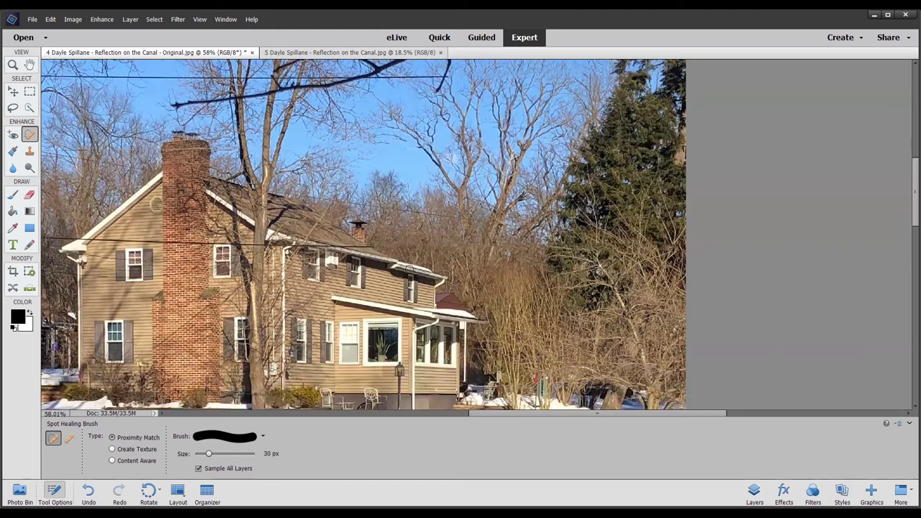
{"action": "scroll", "coordinate": [410, 271], "scroll_direction": "down", "scroll_amount": 7}
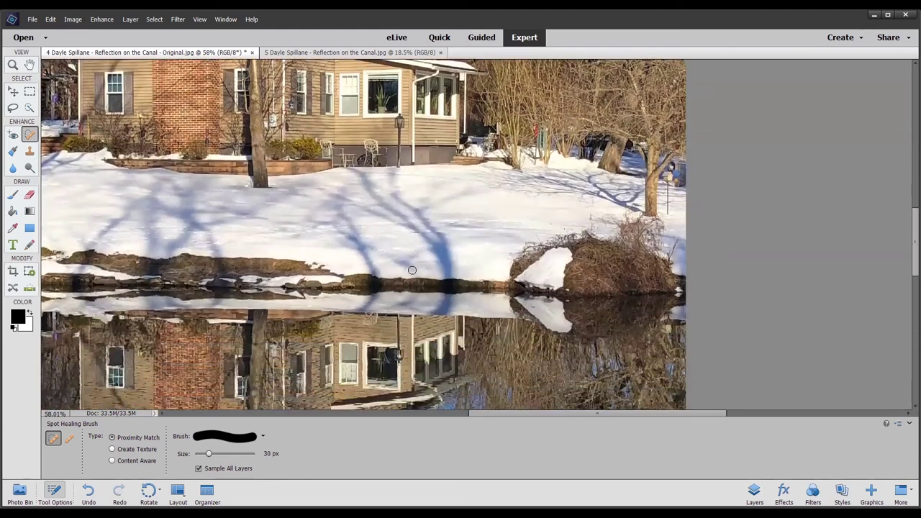
{"action": "scroll", "coordinate": [412, 271], "scroll_direction": "down", "scroll_amount": 5}
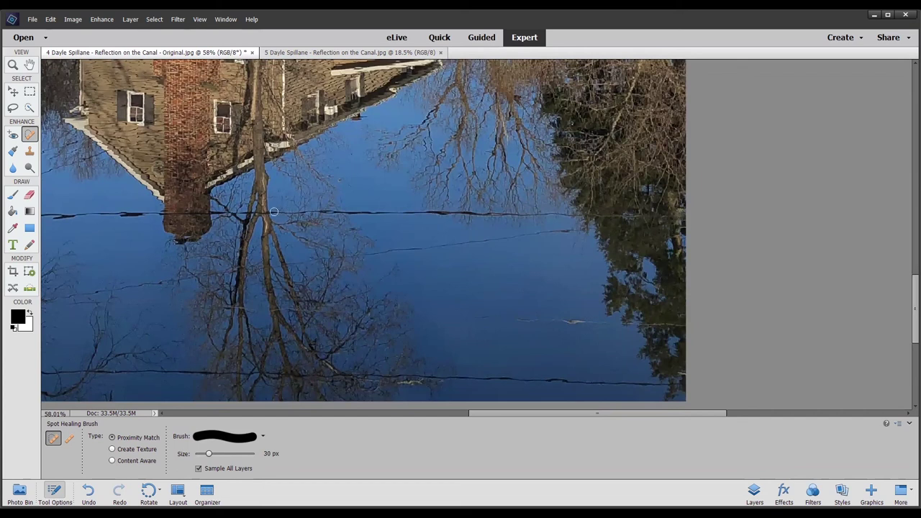
{"action": "left_click", "coordinate": [213, 212], "text": "shift"}
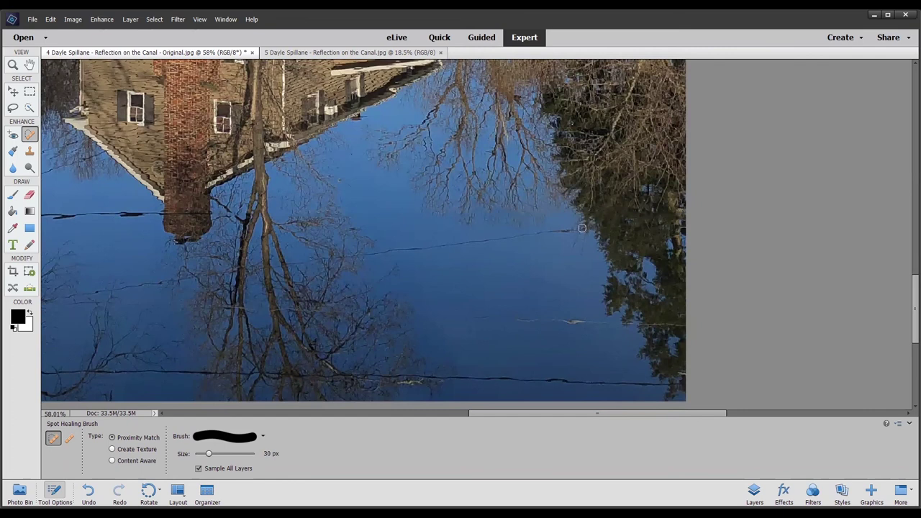
{"action": "left_click", "coordinate": [54, 297], "text": "shift"}
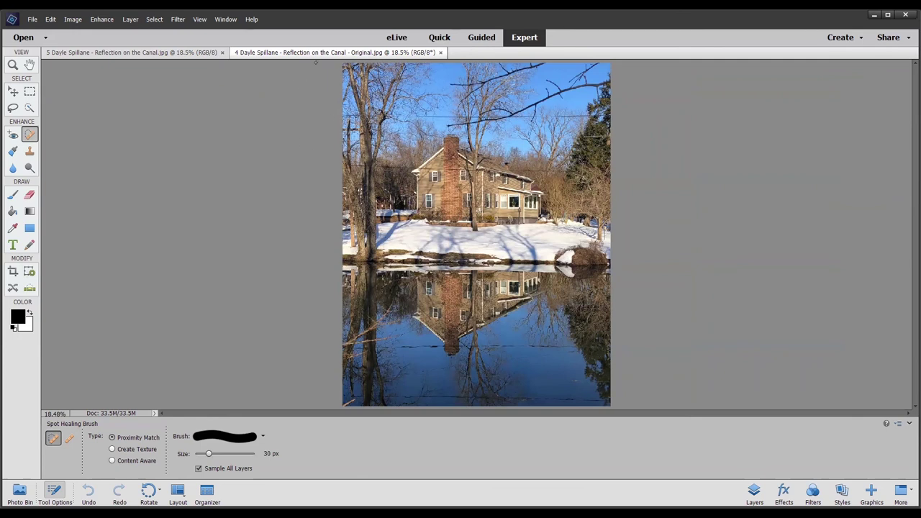
Step: Compare the original canal photo with the retouched Reflection on the Canal version, examining the sky, house and evergreen up close
{"action": "left_click", "coordinate": [153, 53]}
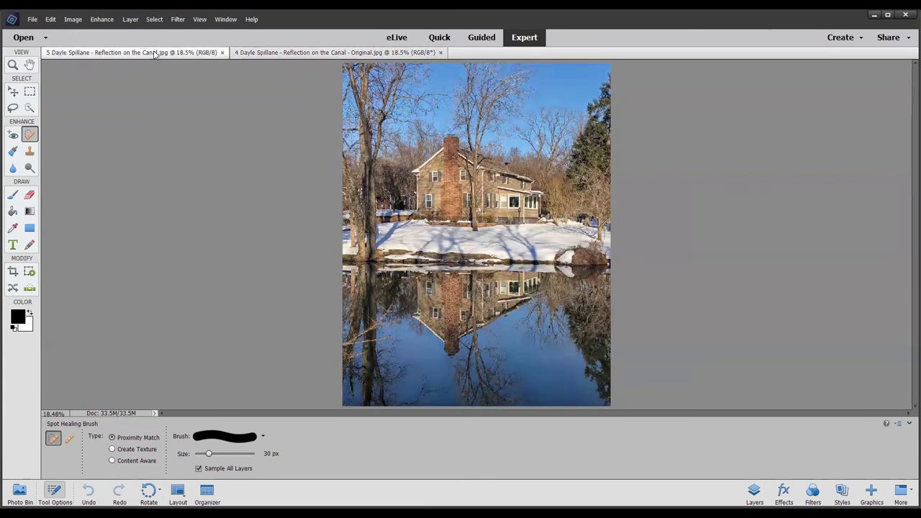
{"action": "left_click", "coordinate": [330, 53]}
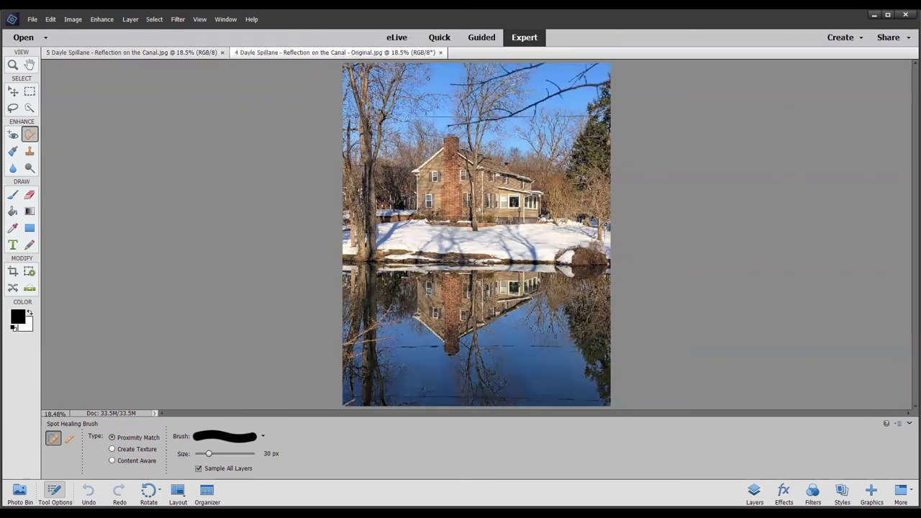
{"action": "scroll", "coordinate": [563, 156], "scroll_direction": "up", "scroll_amount": 5}
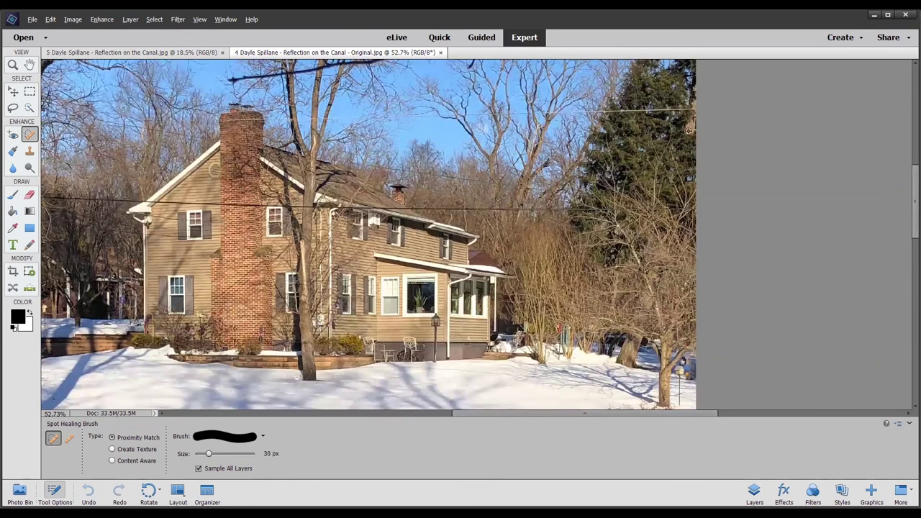
{"action": "key", "text": "alt"}
{"action": "scroll", "coordinate": [906, 187], "scroll_direction": "up", "scroll_amount": 3}
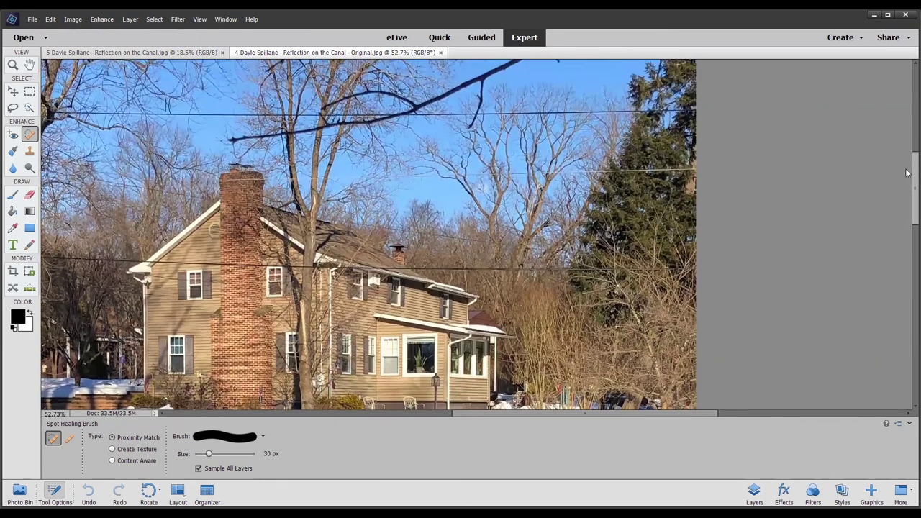
{"action": "left_click", "coordinate": [144, 51]}
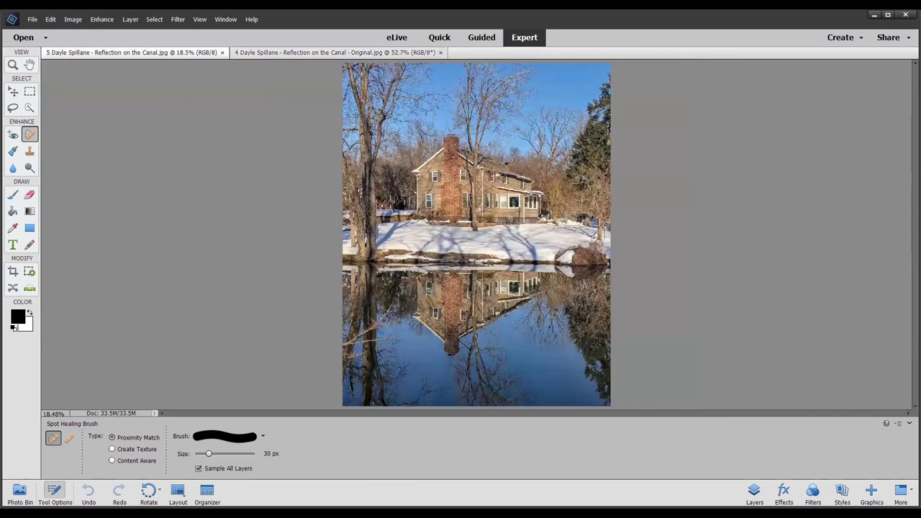
{"action": "scroll", "coordinate": [553, 134], "scroll_direction": "up", "scroll_amount": 2}
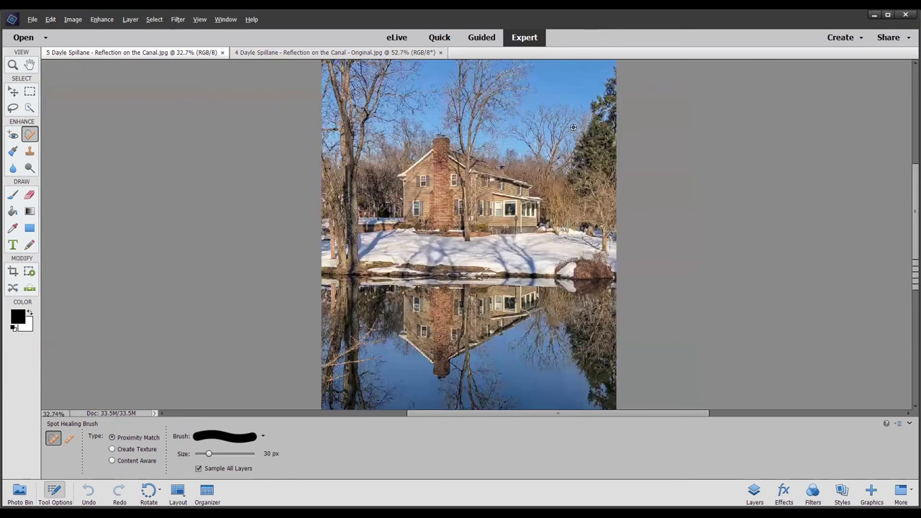
{"action": "scroll", "coordinate": [574, 124], "scroll_direction": "up", "scroll_amount": 1}
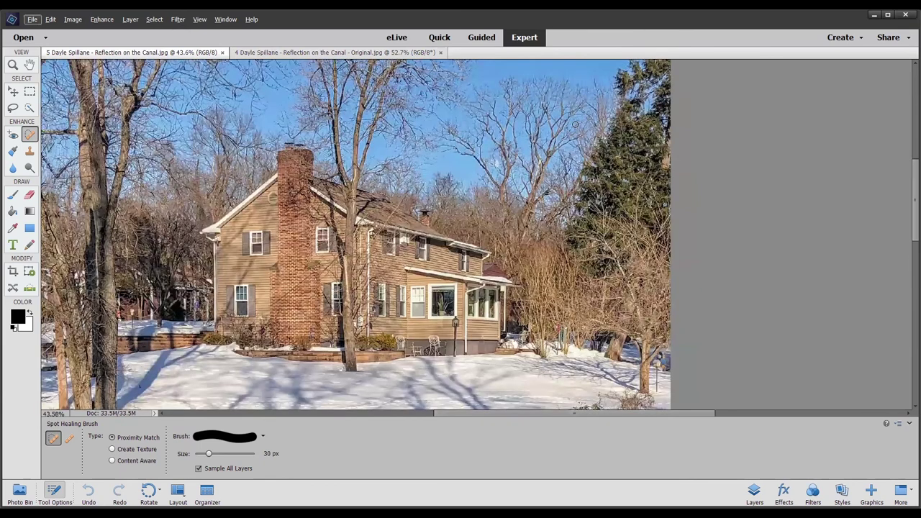